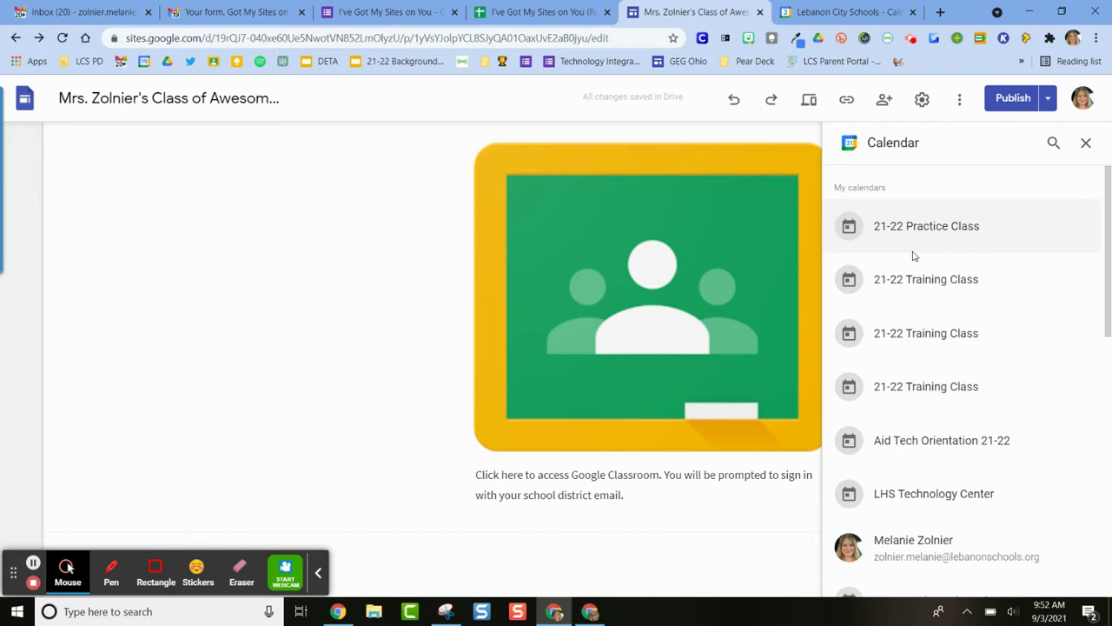
- Insert the Tech Tuesday 21-22 calendar into the Home page
scroll(912, 255, "down", 3)
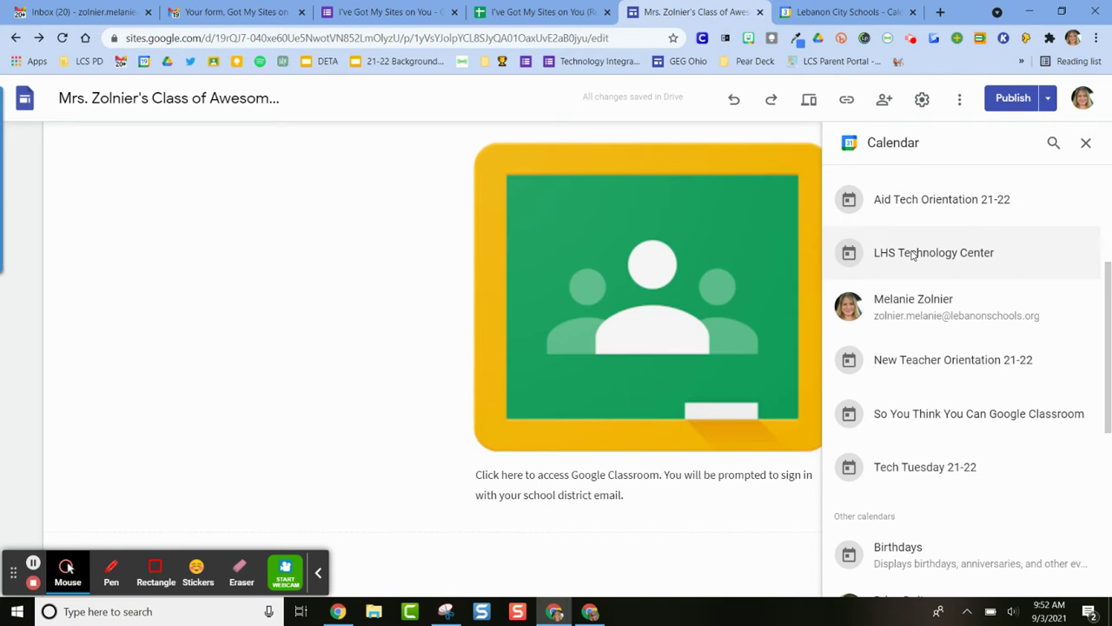
left_click(919, 472)
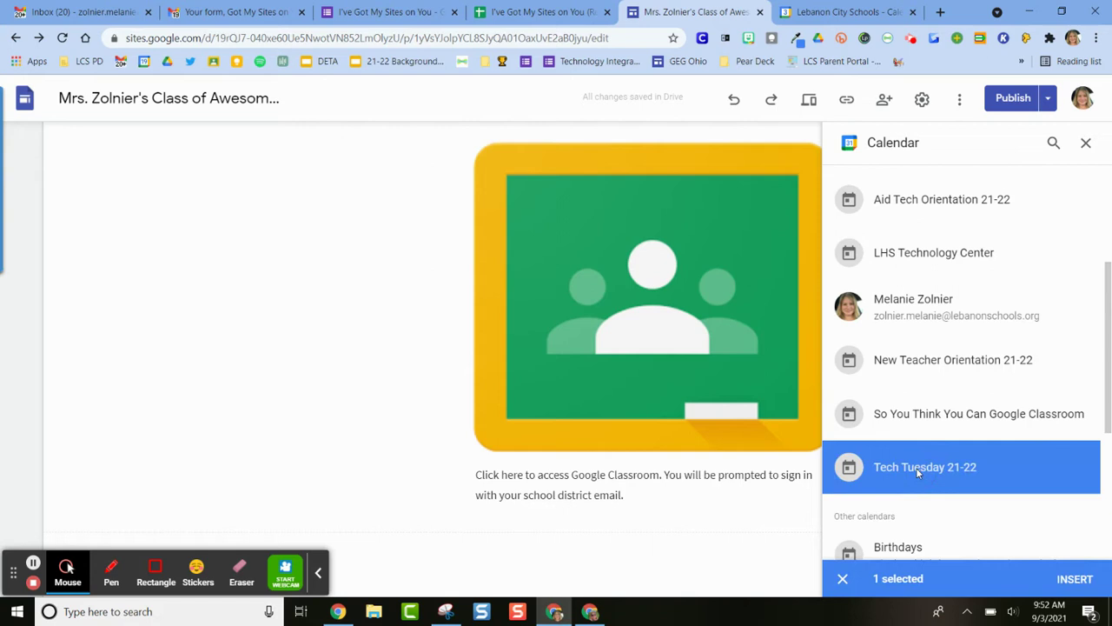
left_click(1071, 582)
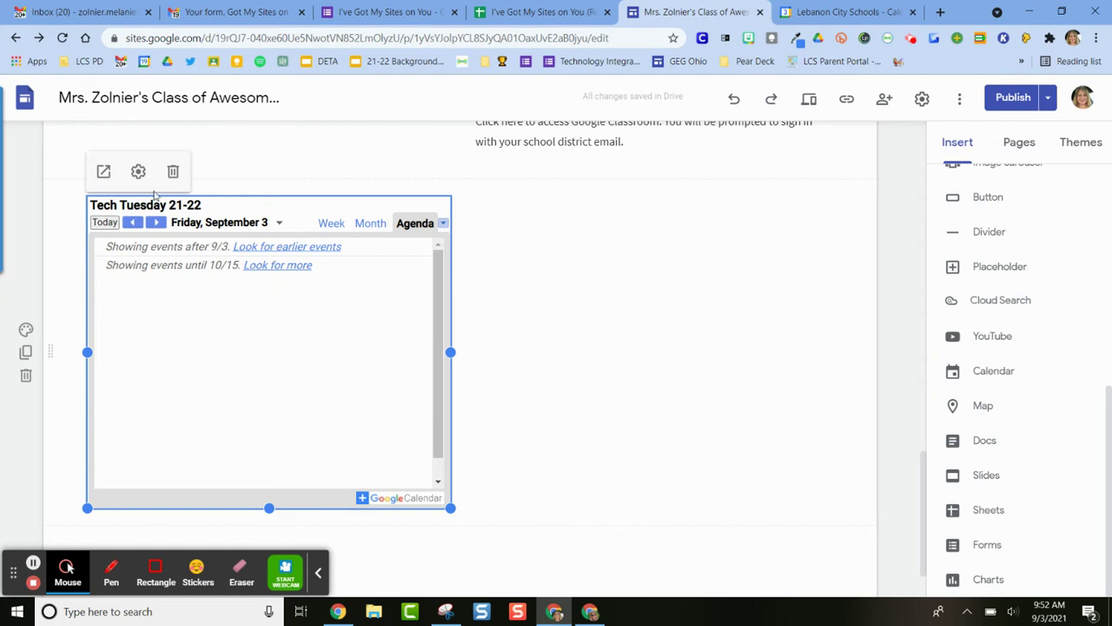
- Set the embedded Tech Tuesday 21-22 calendar's view mode to Week
left_click(137, 173)
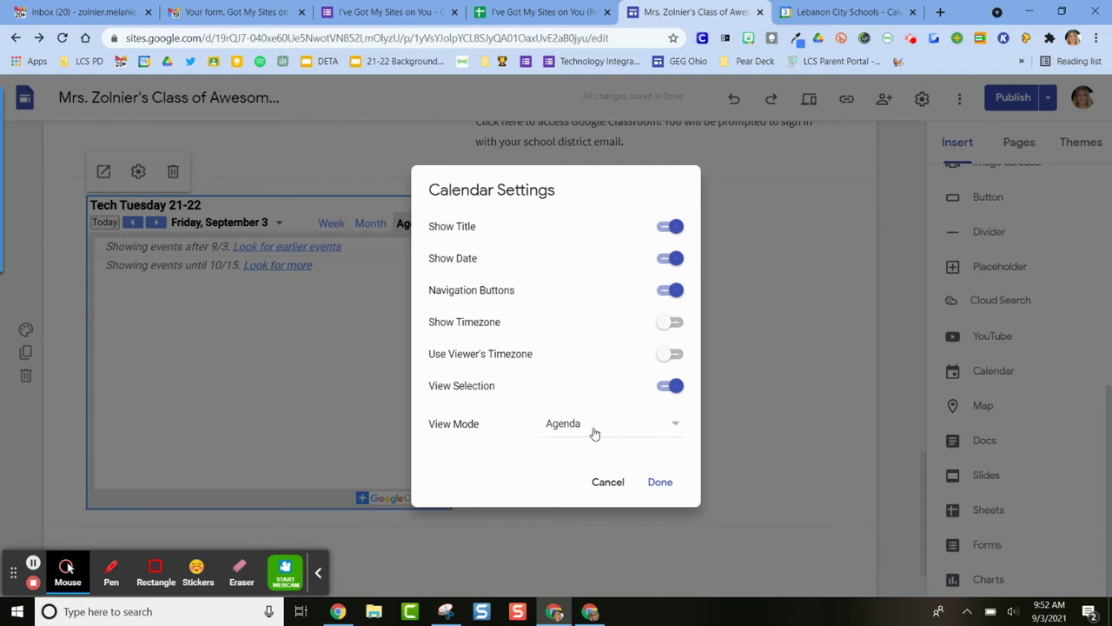
left_click(670, 425)
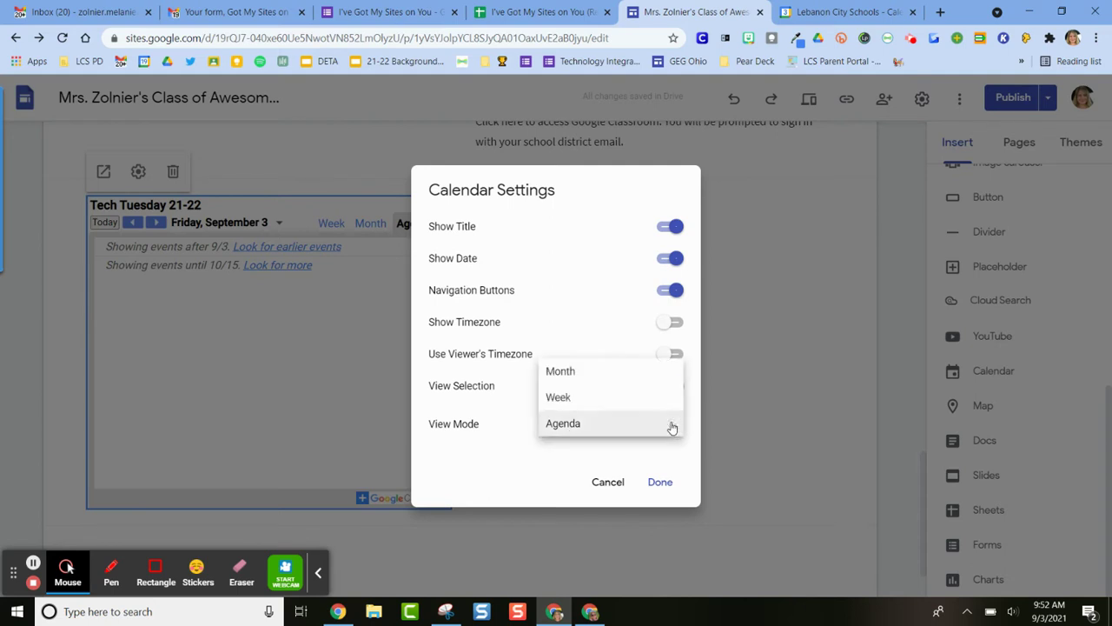
left_click(577, 400)
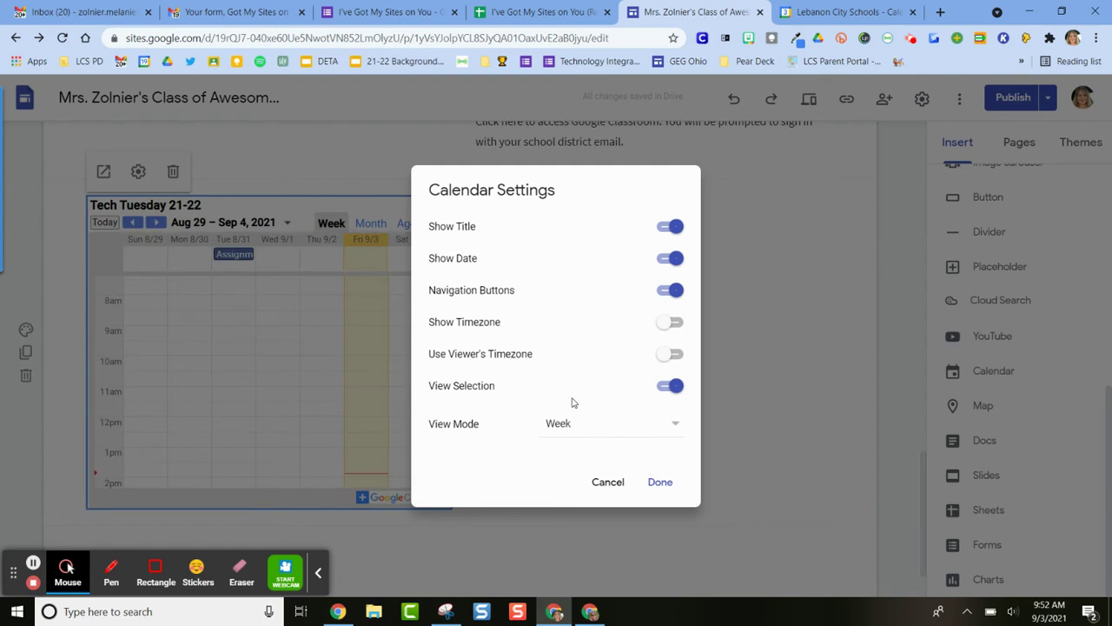
left_click(662, 485)
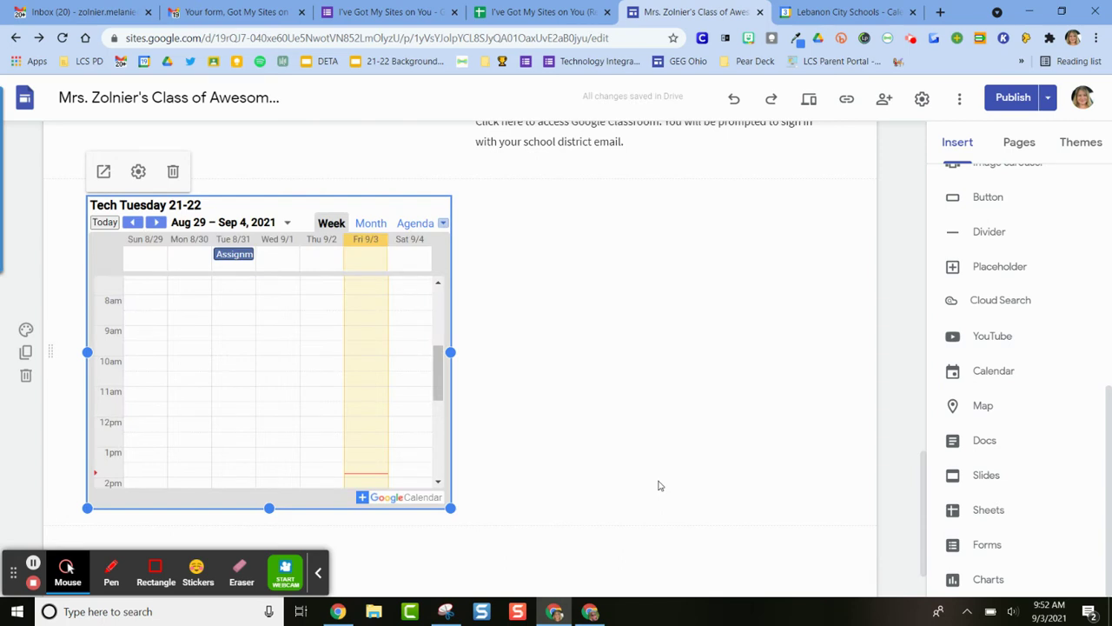
left_click_drag(281, 209, 235, 245)
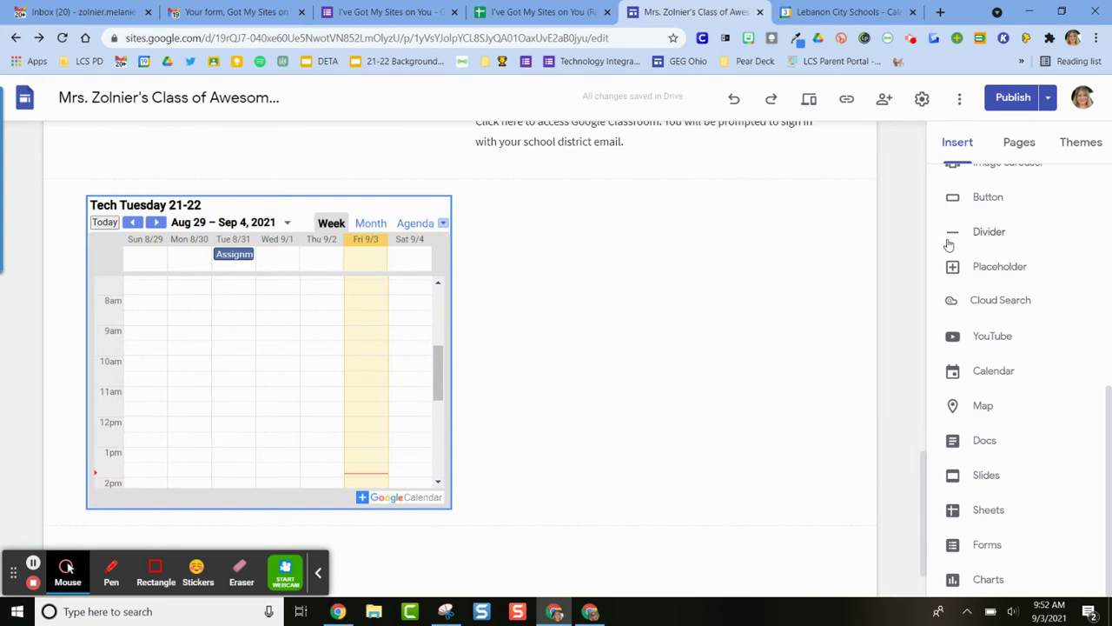
- Publish the updated Home page and reload the live site in the other browser window to check the embedded calendar
left_click(1013, 98)
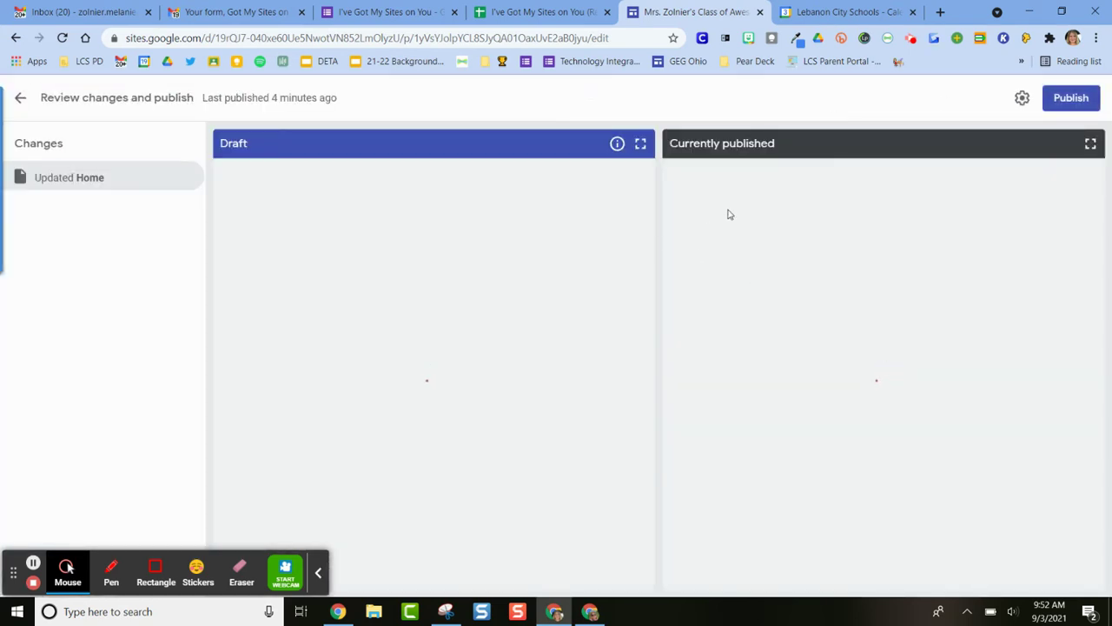
left_click(1060, 99)
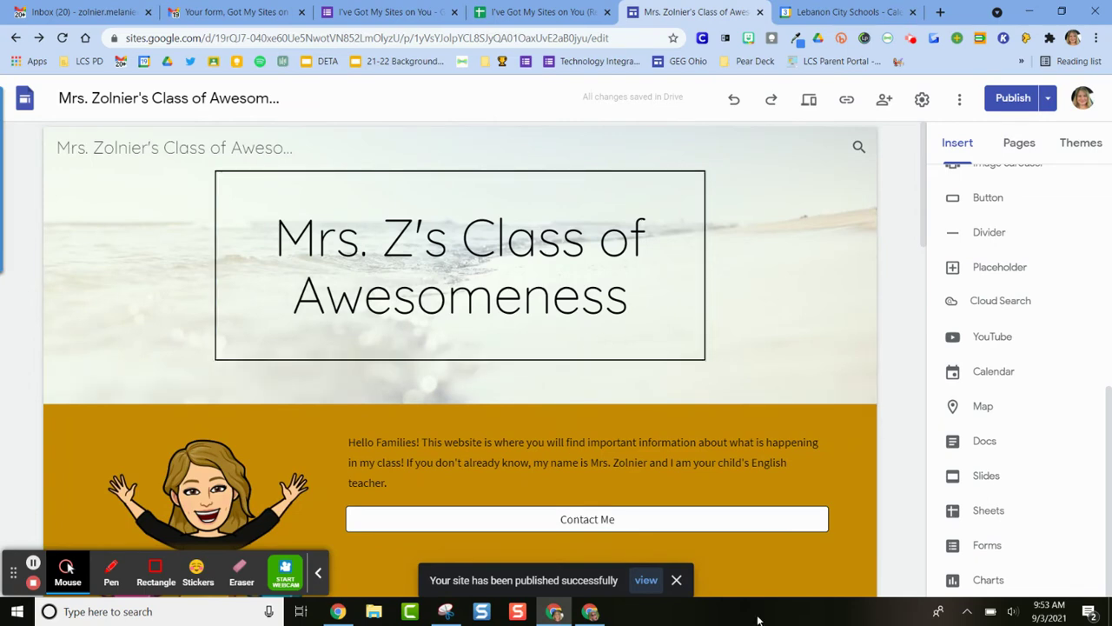
left_click(590, 611)
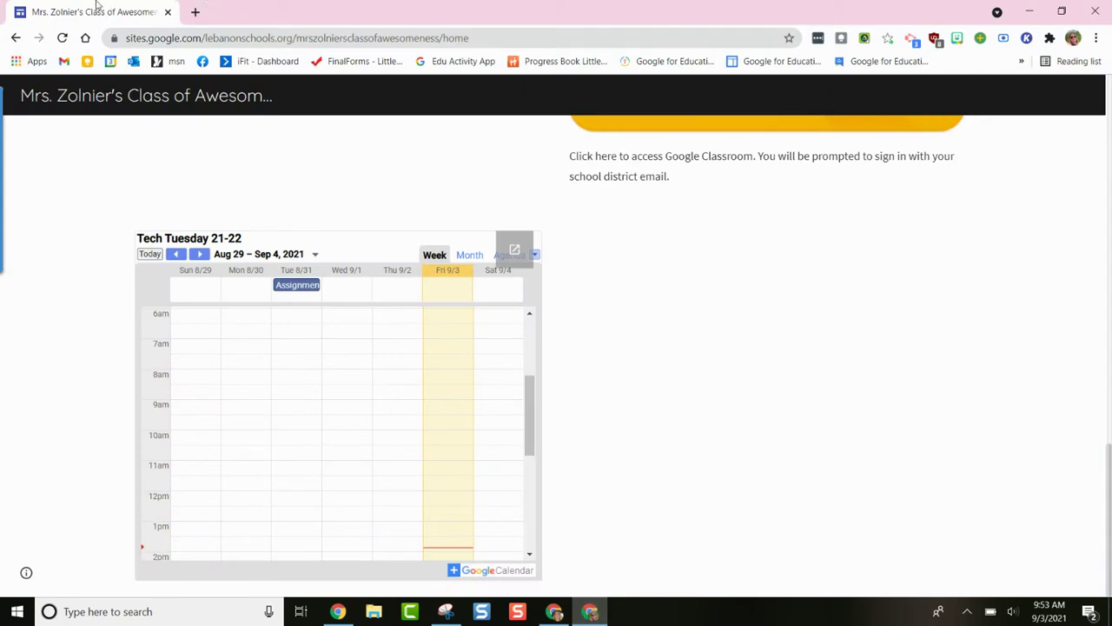
left_click(63, 38)
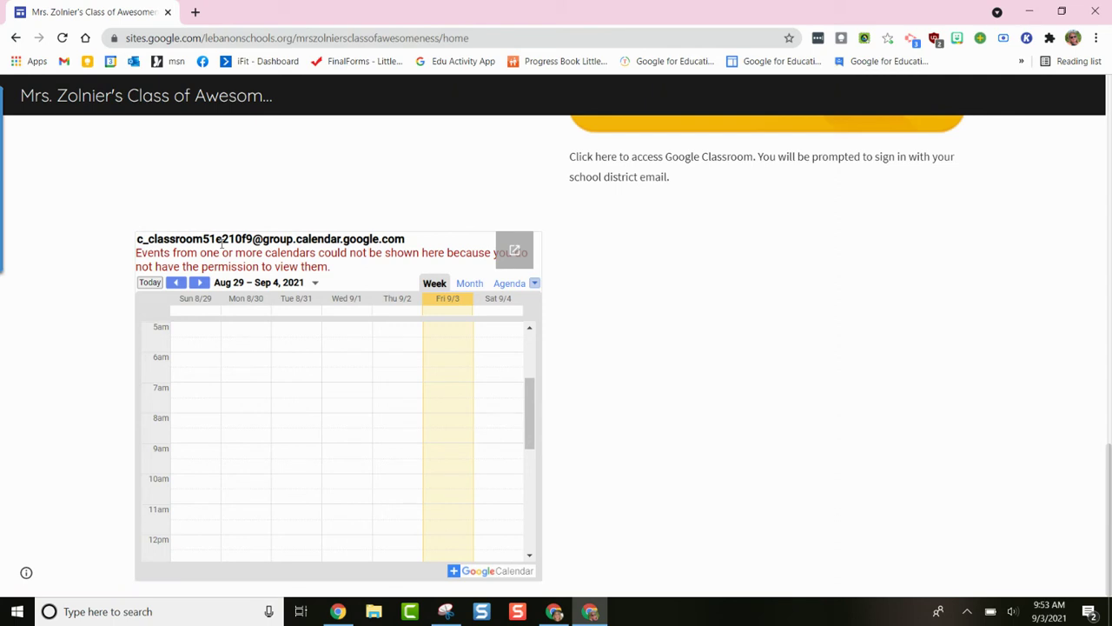
- Switch to Google Calendar and open the settings and sharing options of the Tech Tuesday 21-22 calendar
left_click(556, 612)
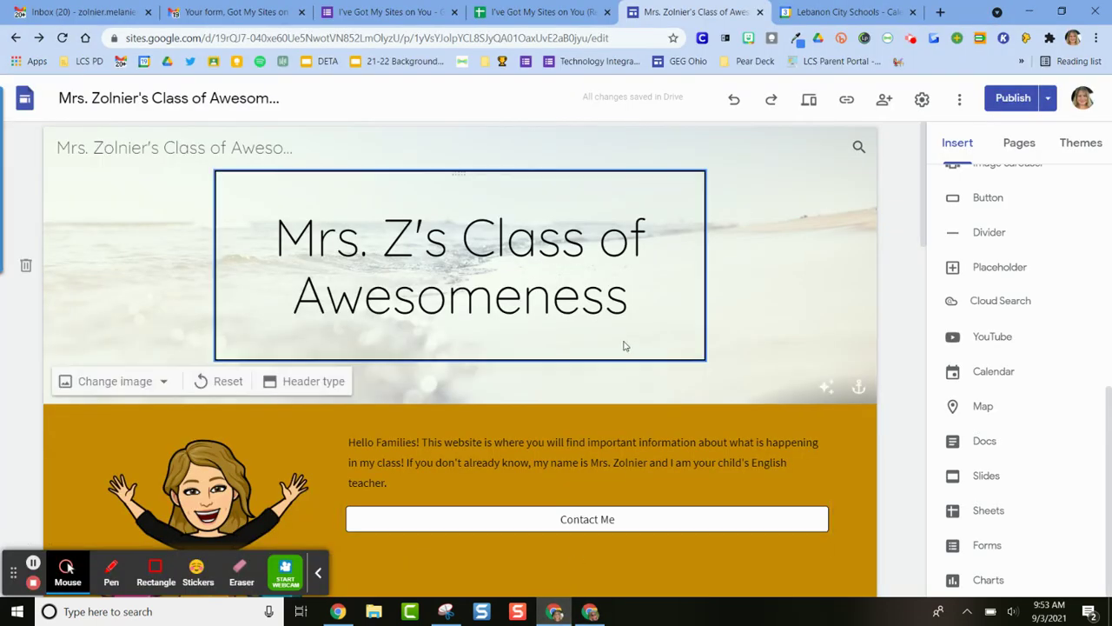
scroll(623, 346, "down", 15)
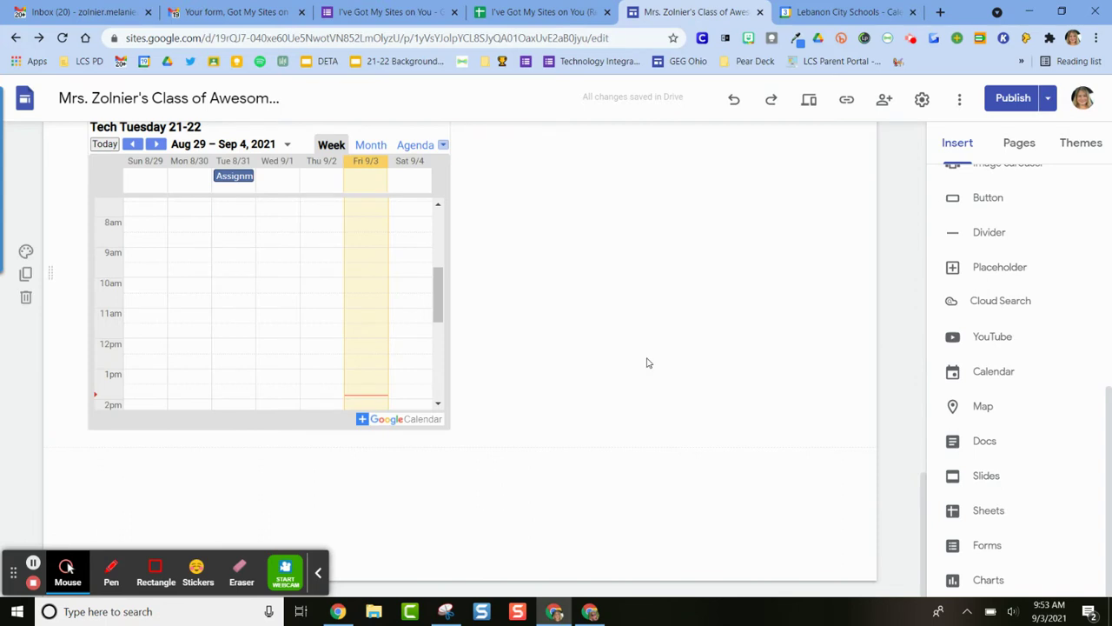
left_click(820, 17)
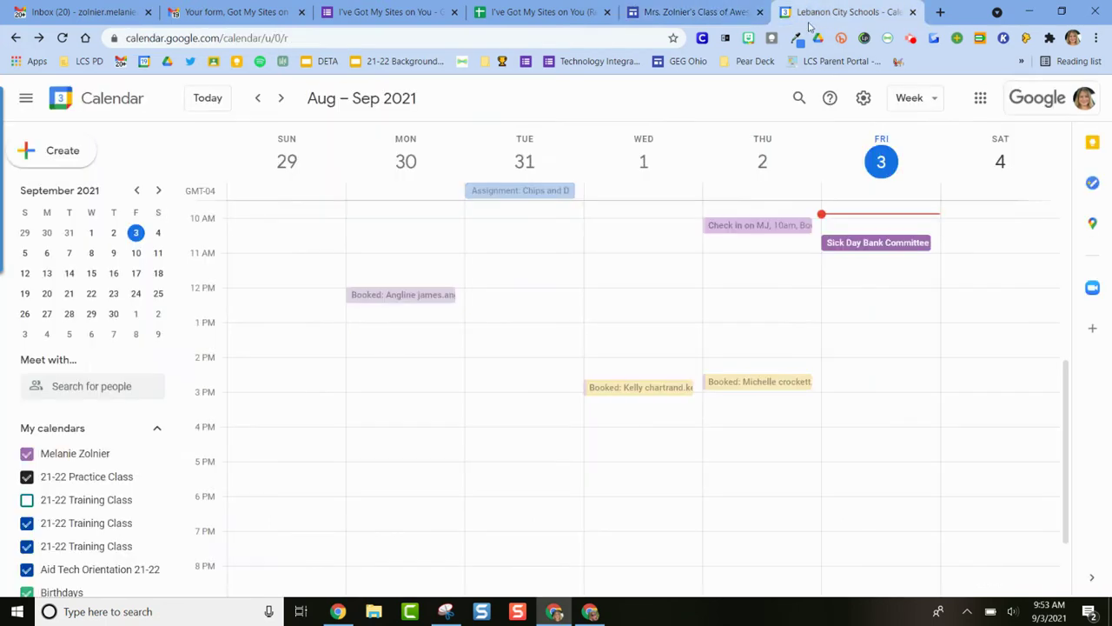
scroll(83, 408, "down", 3)
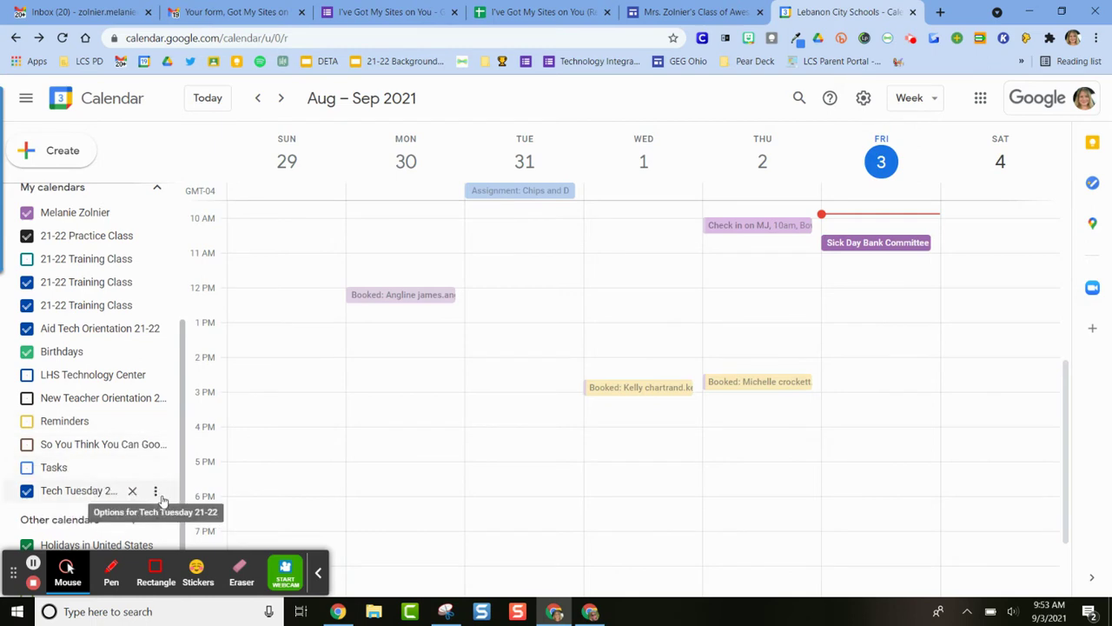
left_click(155, 492)
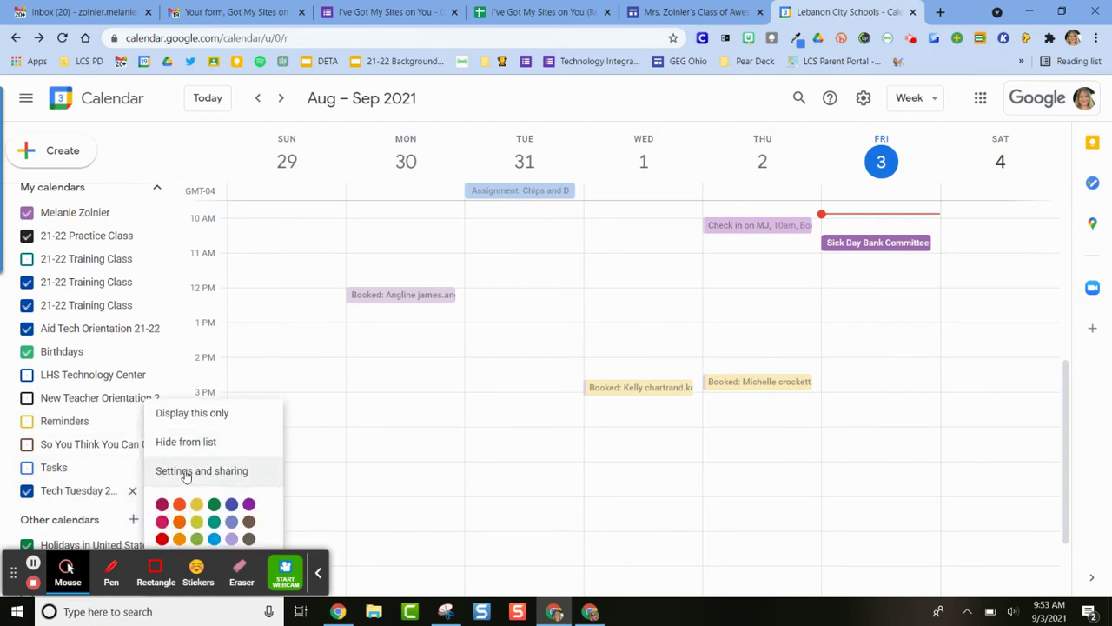
left_click(185, 474)
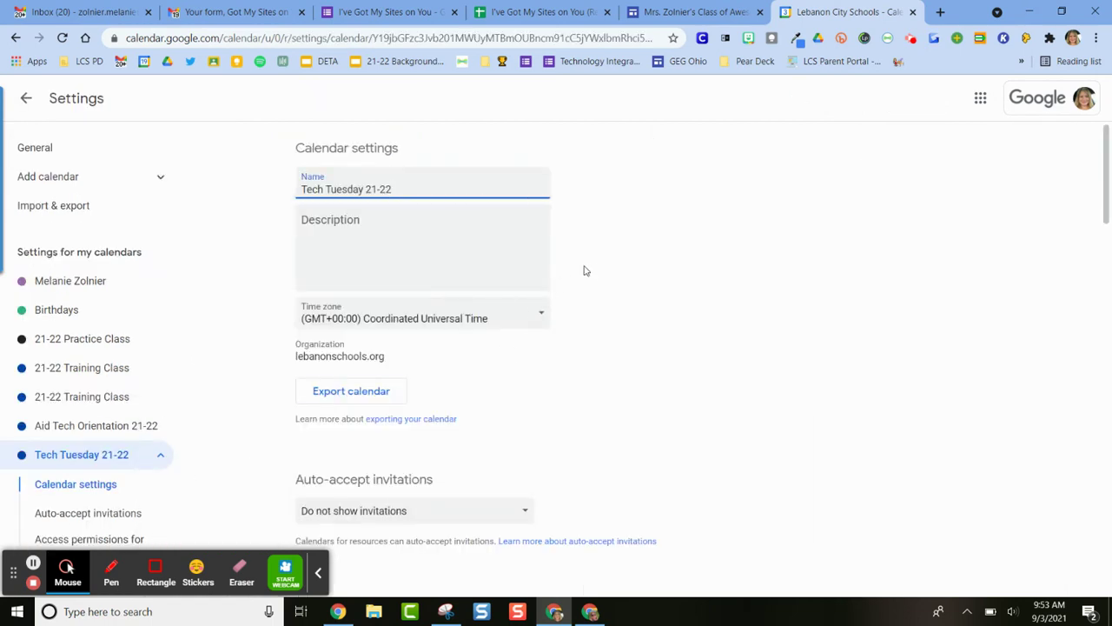
- Make the Tech Tuesday 21-22 calendar available to the public and accept the visibility warning
scroll(593, 269, "down", 4)
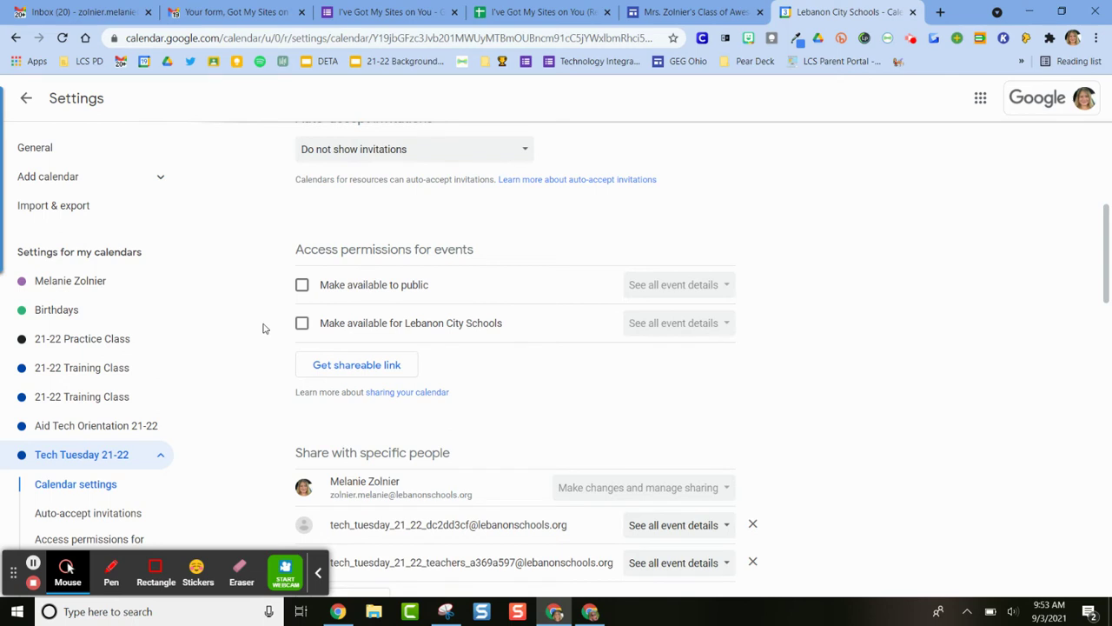
left_click(302, 286)
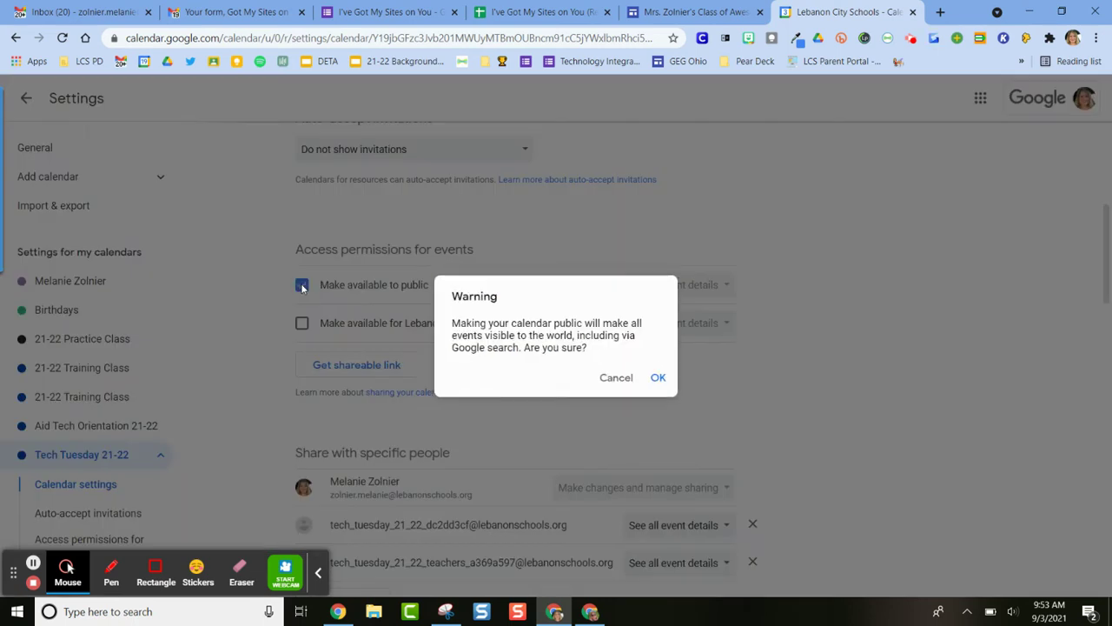
left_click(657, 378)
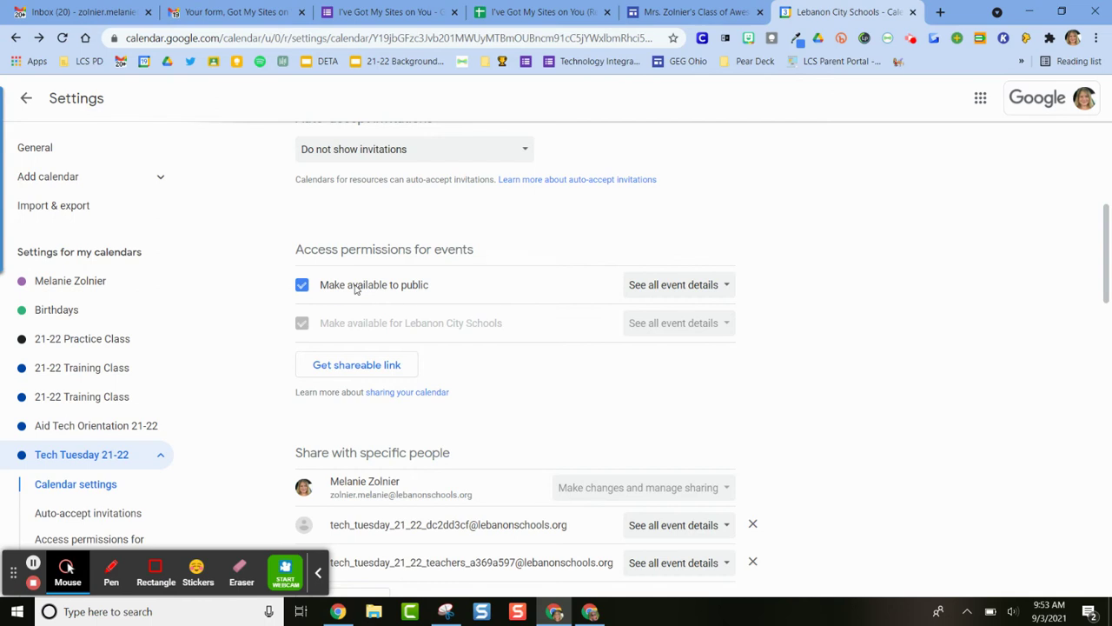
- Copy the shareable link of the Tech Tuesday 21-22 calendar
scroll(712, 278, "down", 2)
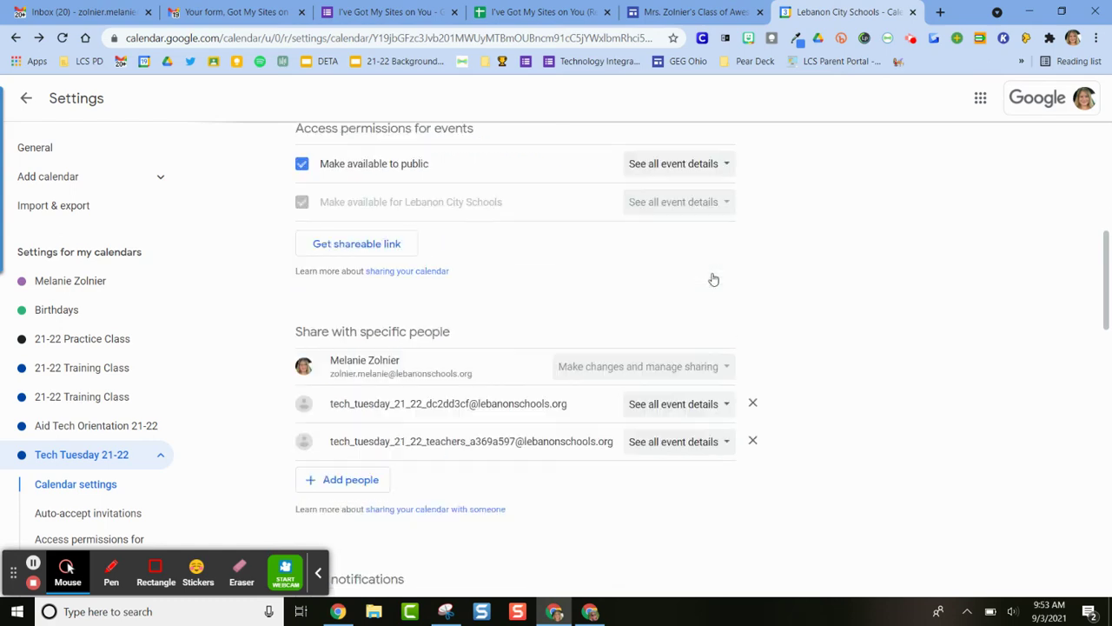
left_click(368, 244)
left_click(700, 386)
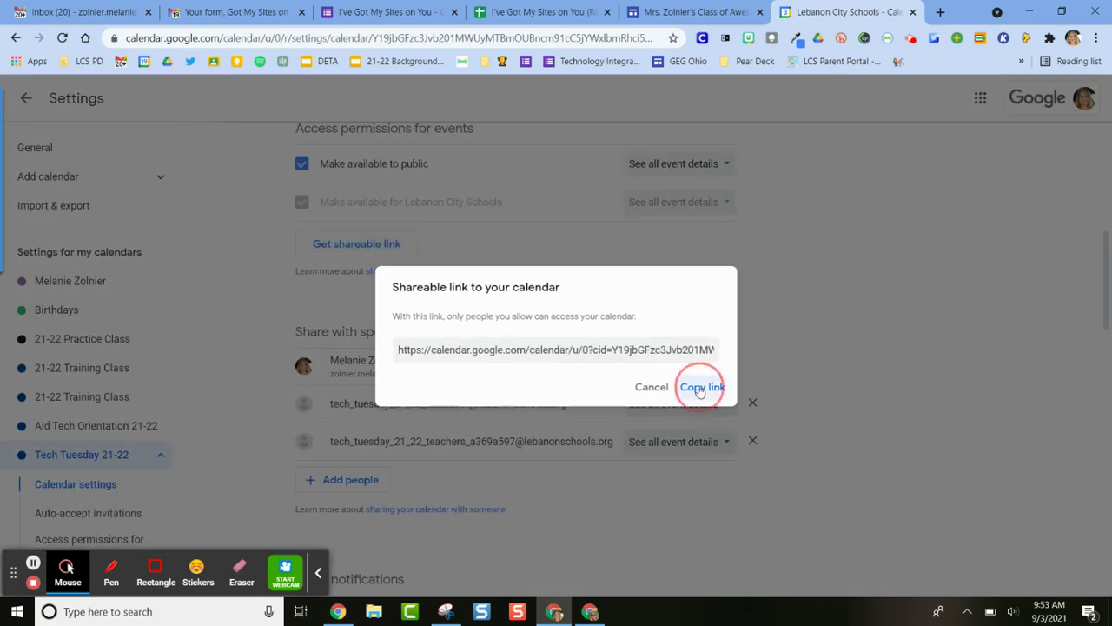
left_click(651, 388)
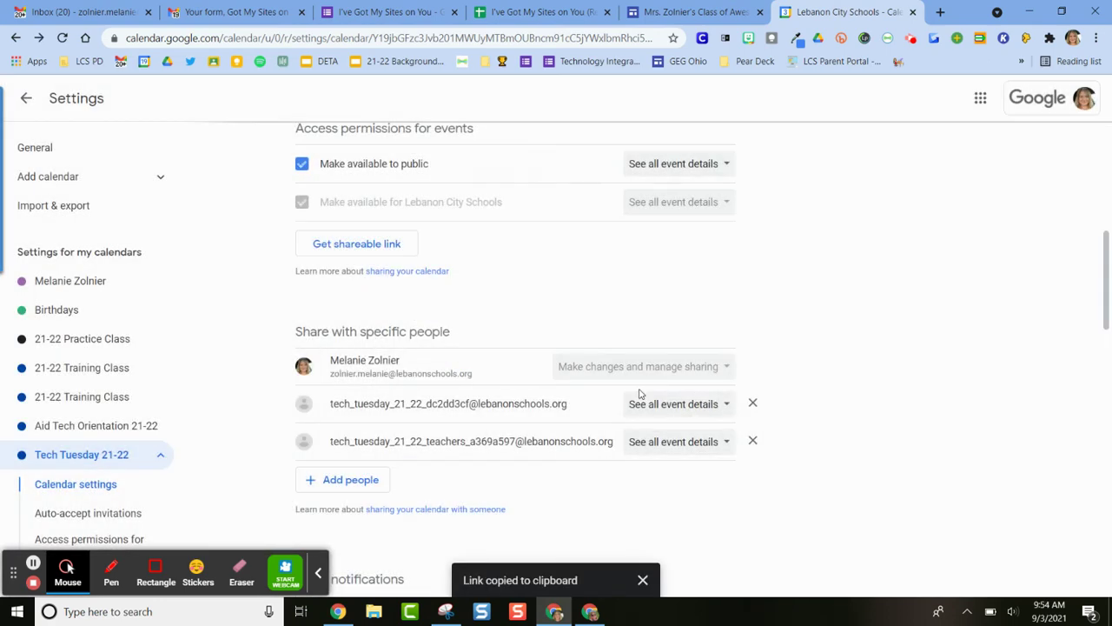
- Return to the Google Sites editor and delete the embedded Tech Tuesday 21-22 calendar from the page
left_click(676, 11)
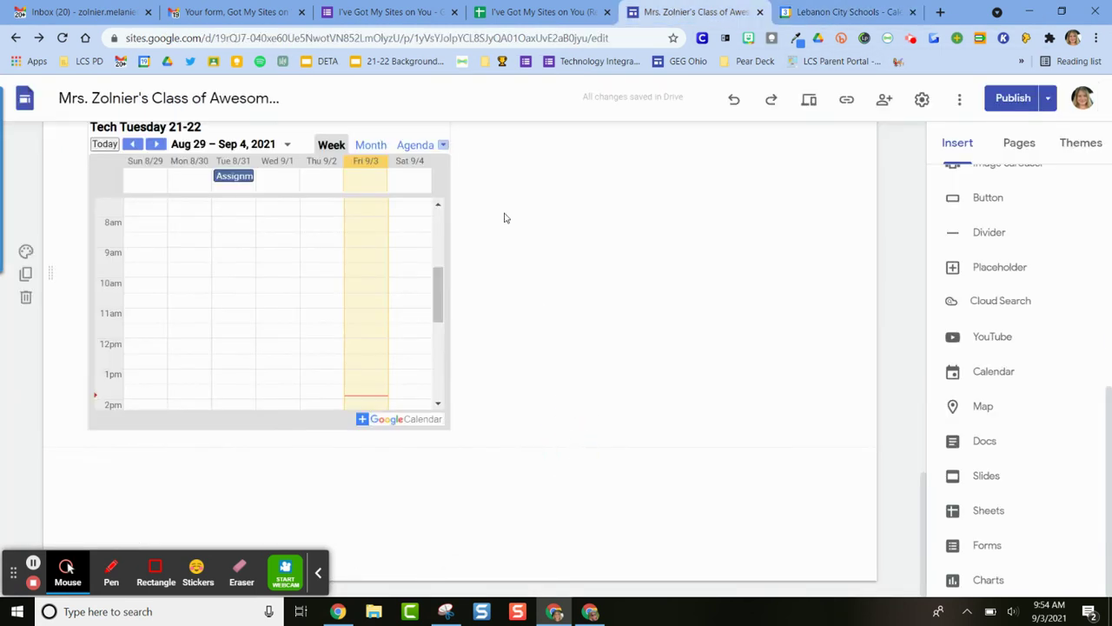
left_click(360, 206)
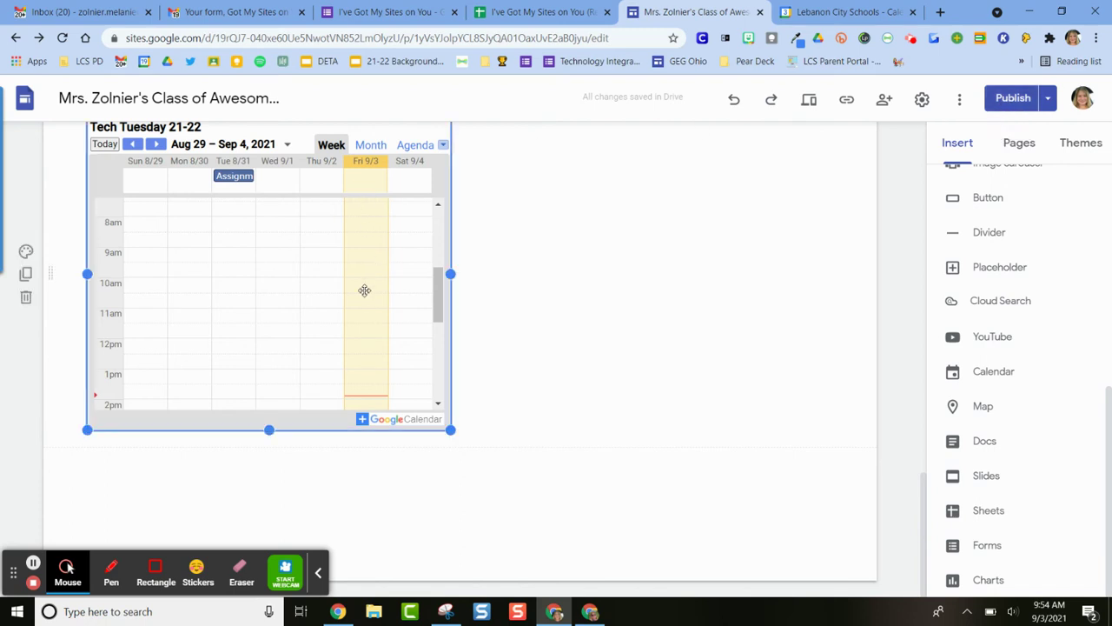
key("Delete")
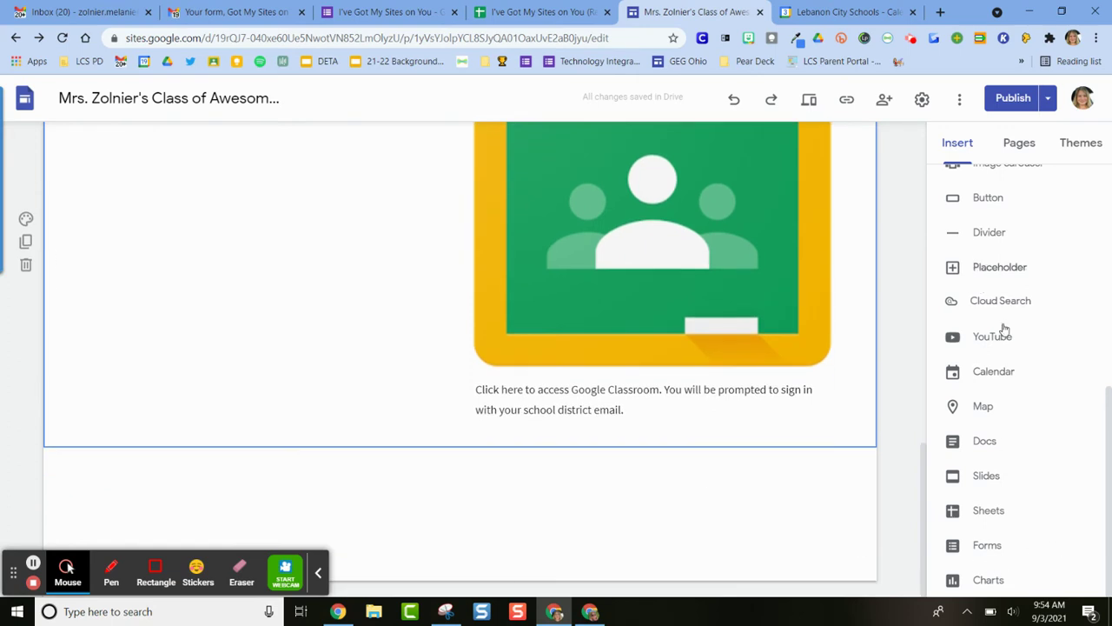
- Embed the now public Tech Tuesday 21-22 calendar in the Home page again
left_click(996, 375)
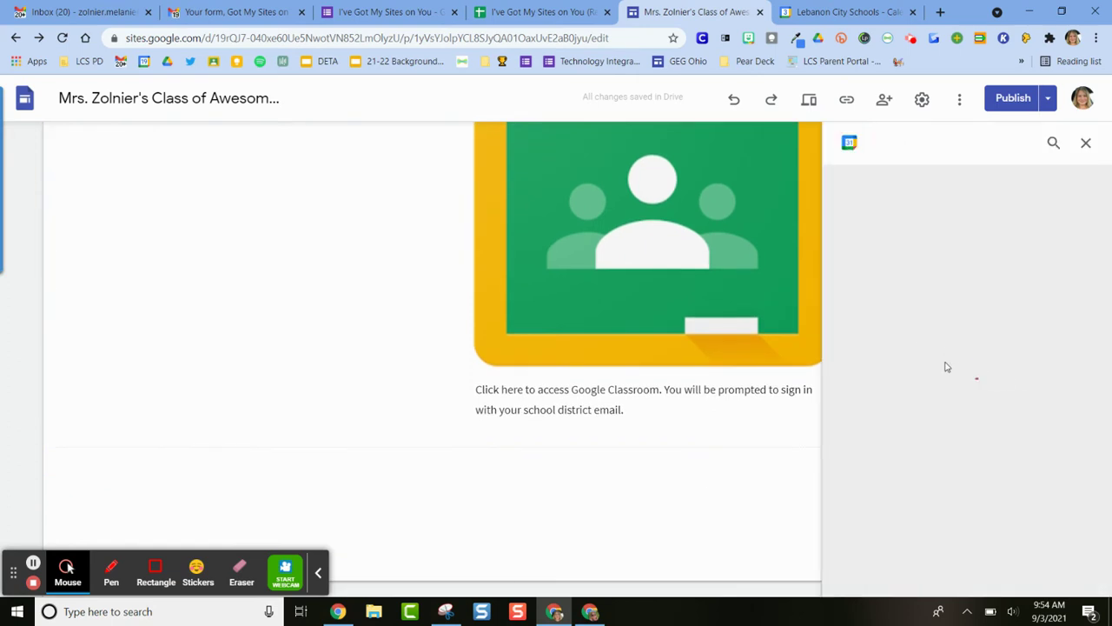
scroll(977, 370, "down", 3)
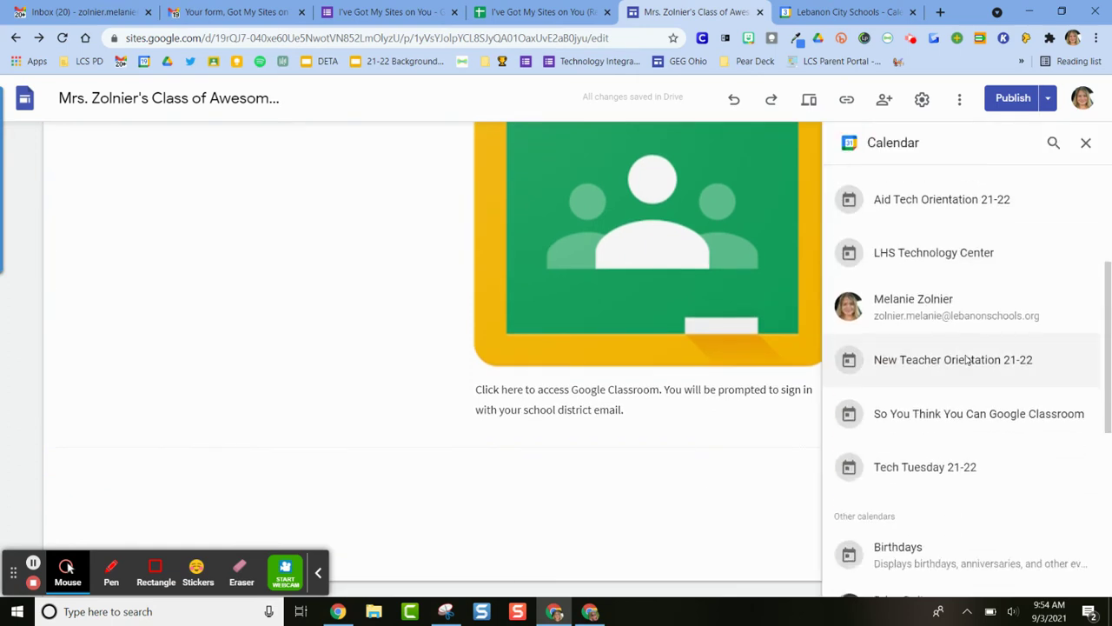
left_click(976, 467)
left_click(1078, 577)
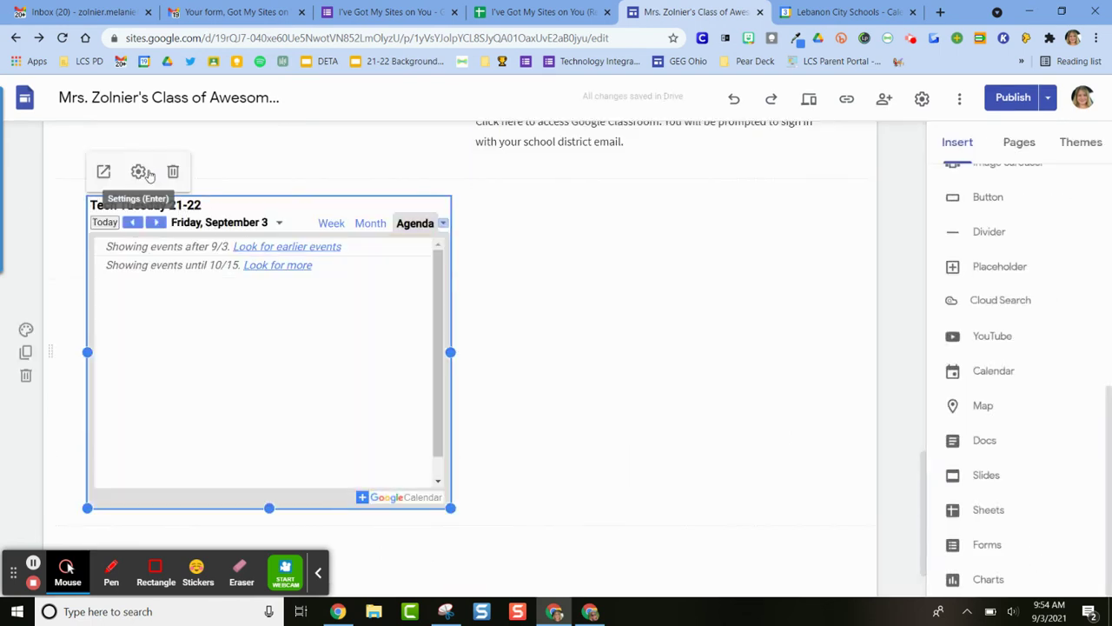
- Set the embedded calendar's view mode to Week and move it up beside the Google Classroom image
left_click(138, 171)
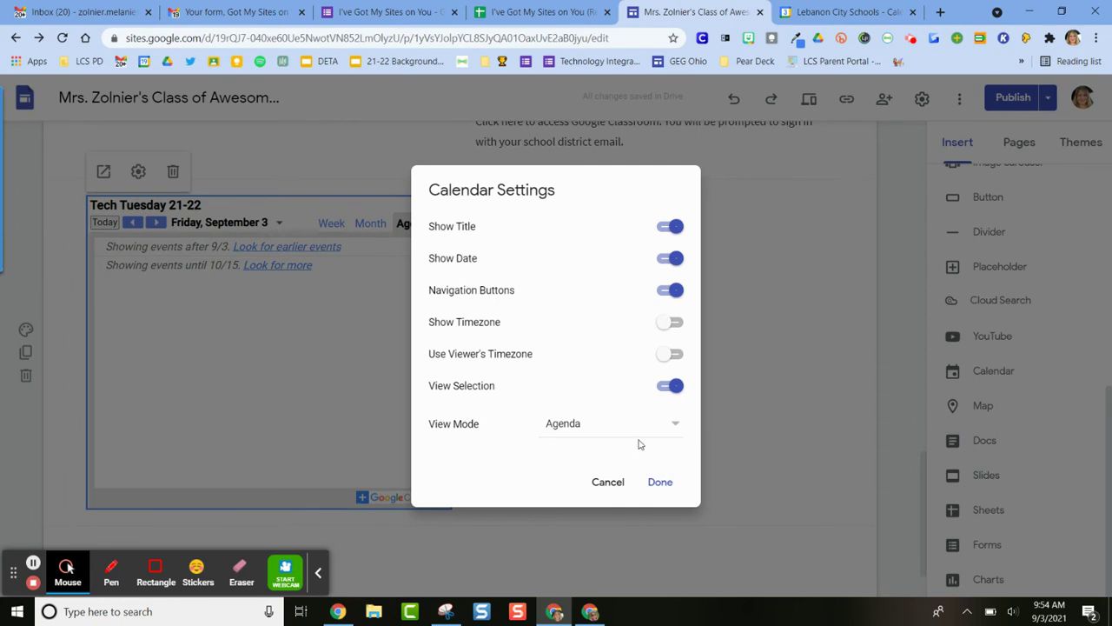
left_click(633, 427)
left_click(594, 398)
left_click(660, 482)
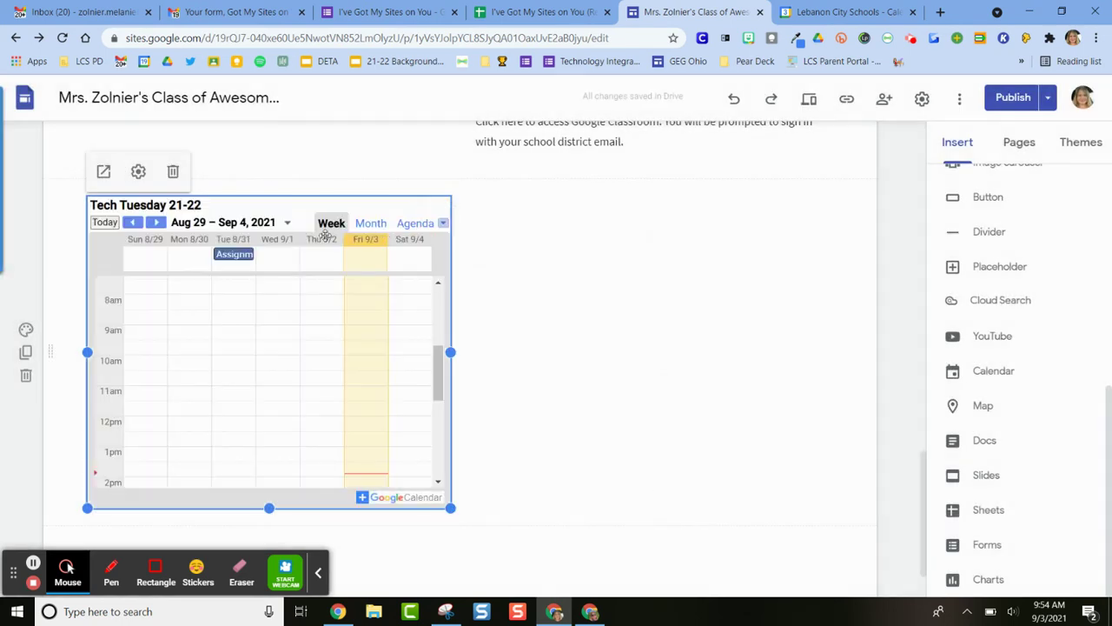
mouse_move(259, 214)
left_mouse_down()
mouse_move(248, 129)
mouse_move(250, 208)
left_mouse_up()
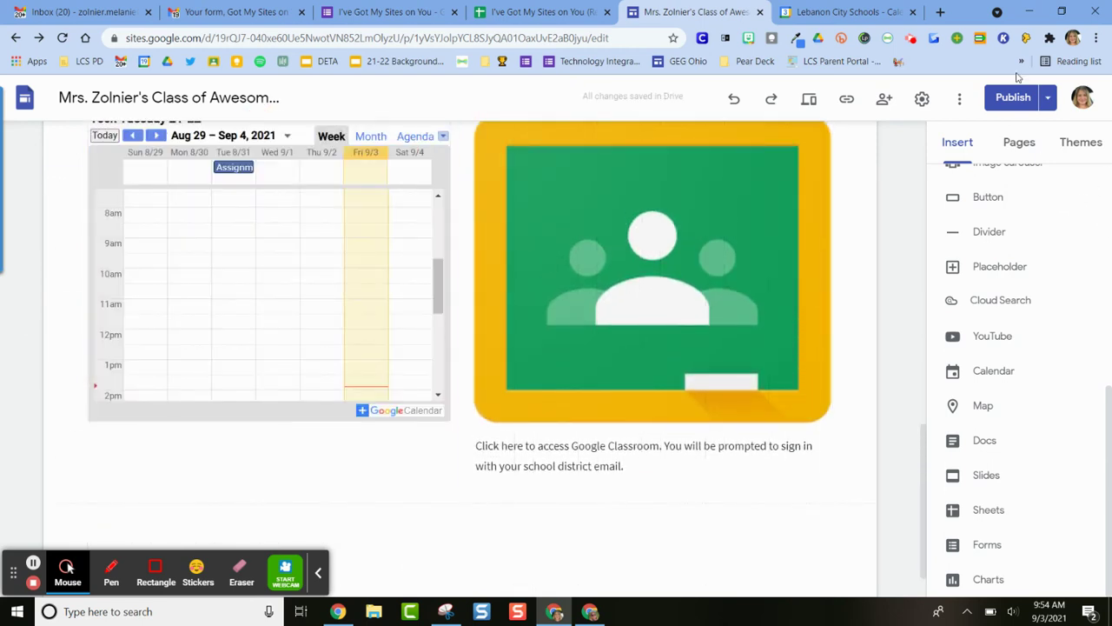
- Publish the site with the repositioned Tech Tuesday 21-22 calendar
left_click(1014, 99)
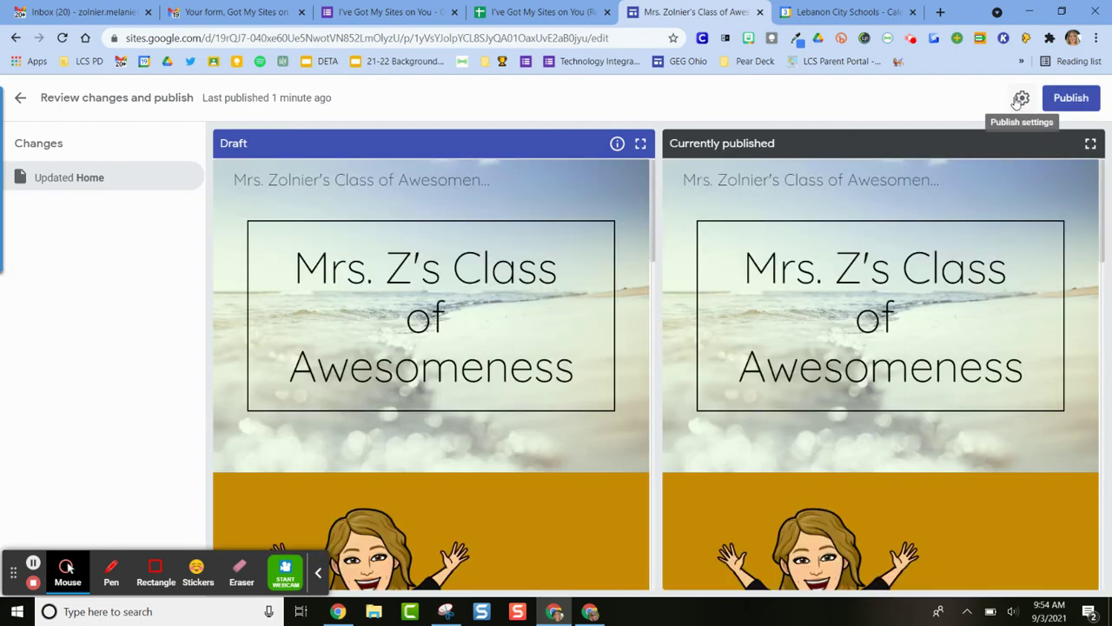
left_click(1052, 99)
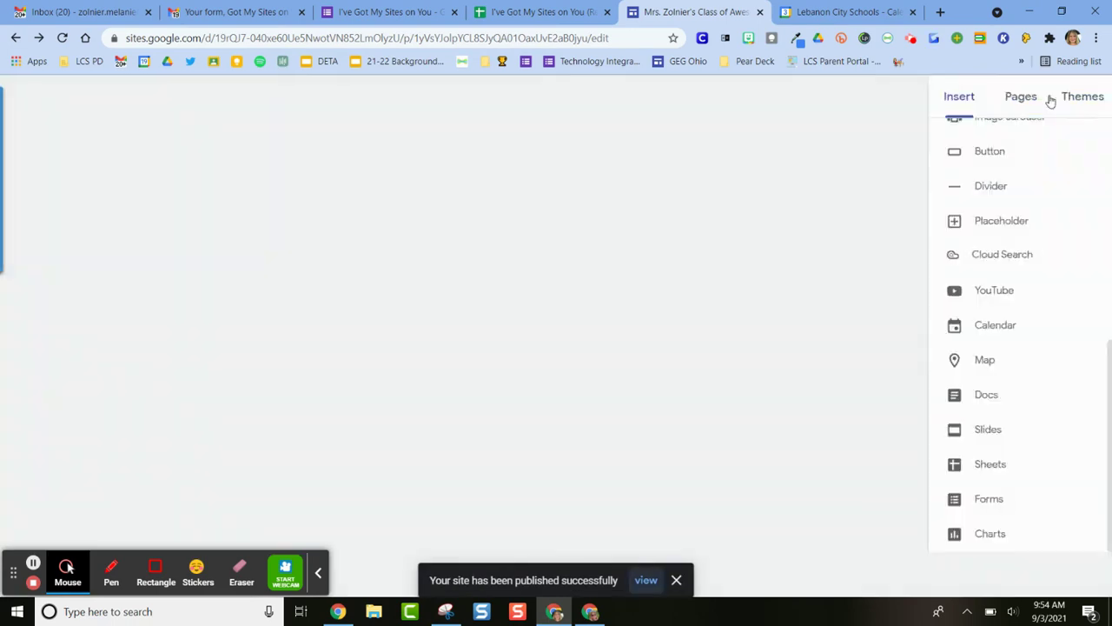
- Reload the published class site in the other browser window and read the Chips and Docs assignment details in the embedded calendar
left_click(645, 580)
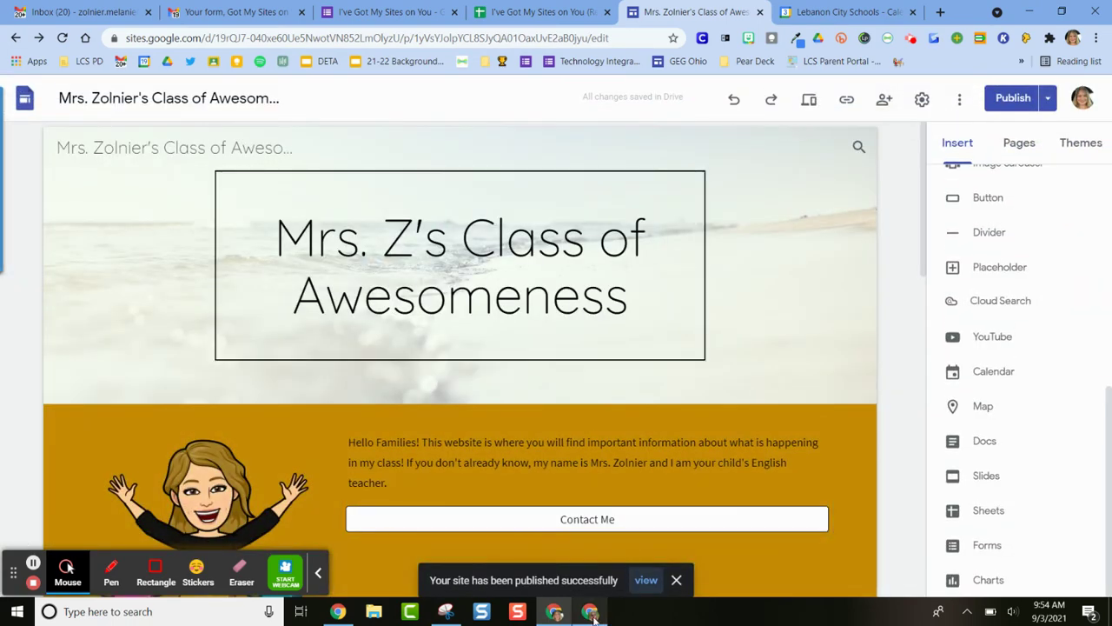
left_click(62, 38)
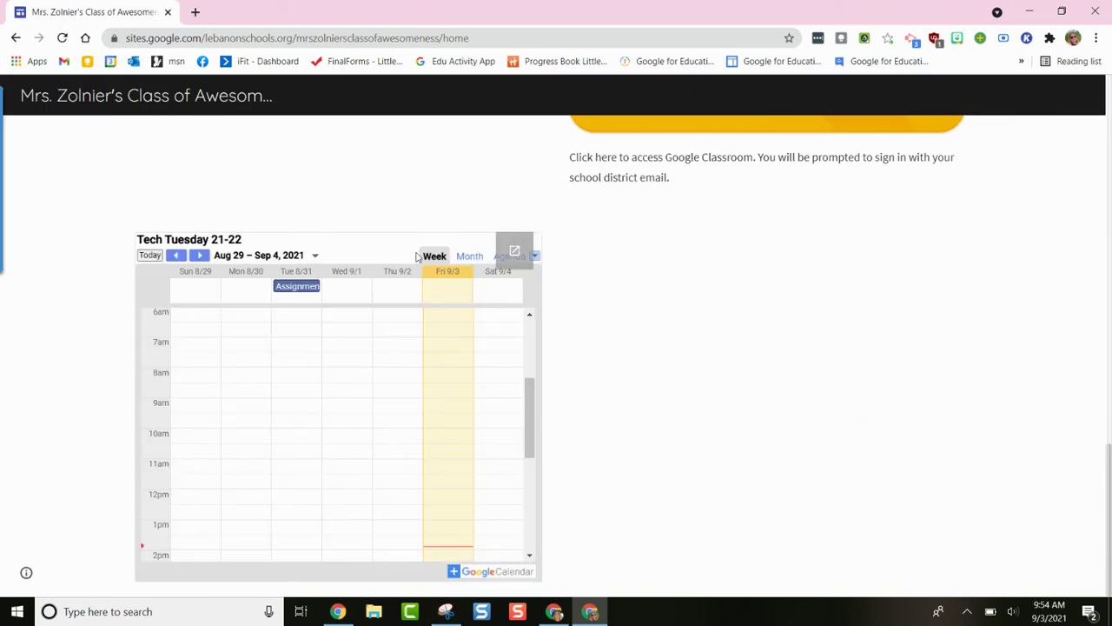
left_click(305, 288)
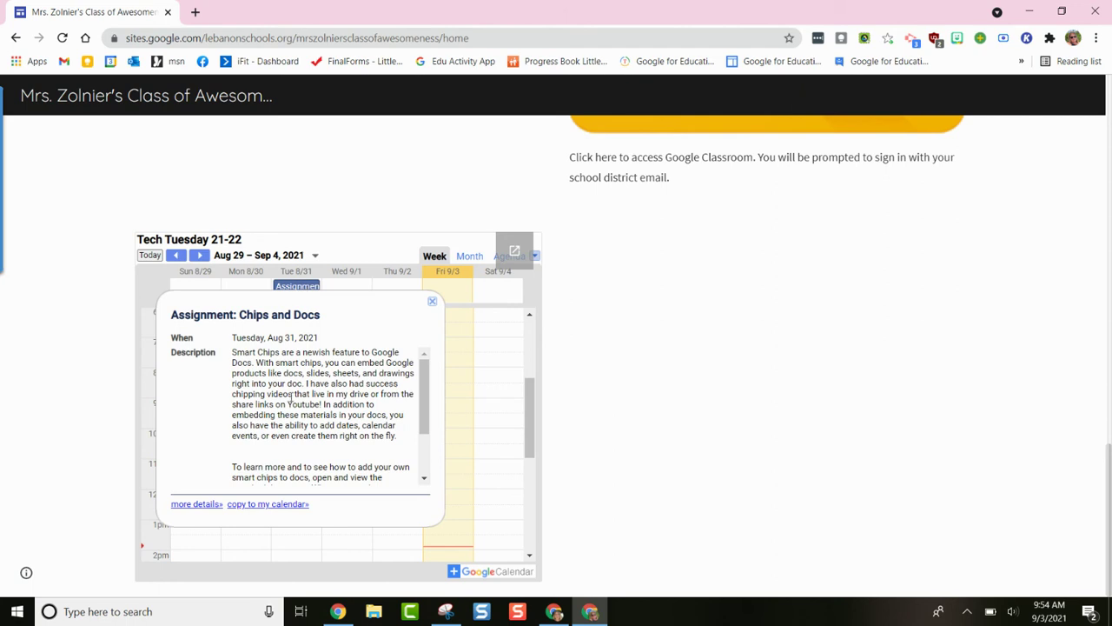
scroll(291, 395, "down", 2)
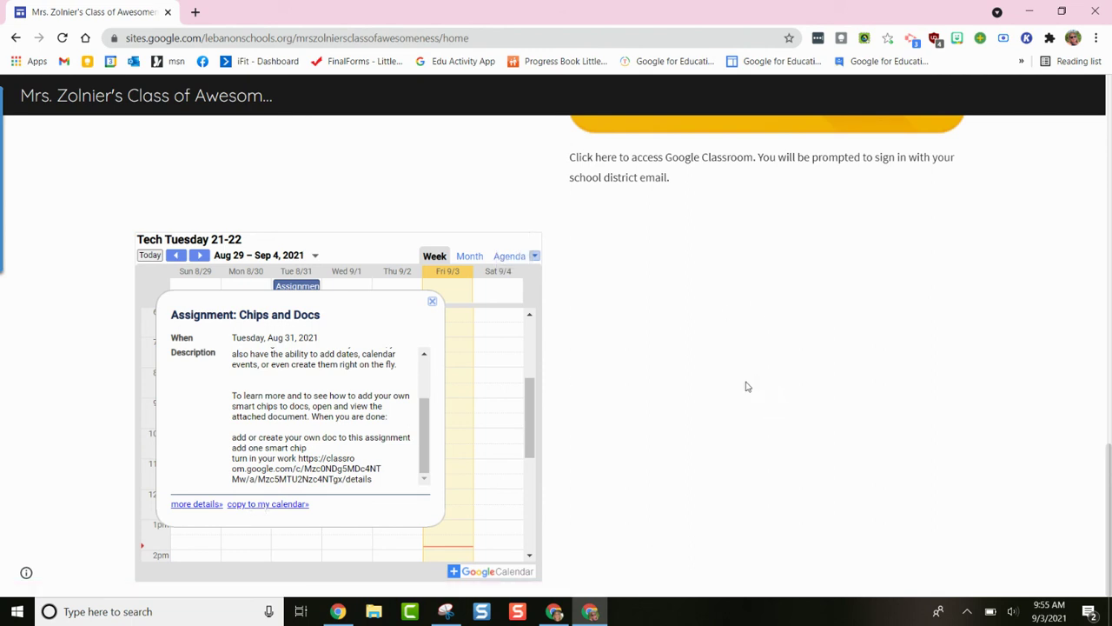
- Reload the published page again to check the calendar's placement by the Google Classroom image, and return to the Google Sites editor
scroll(438, 325, "up", 5)
scroll(437, 325, "down", 4)
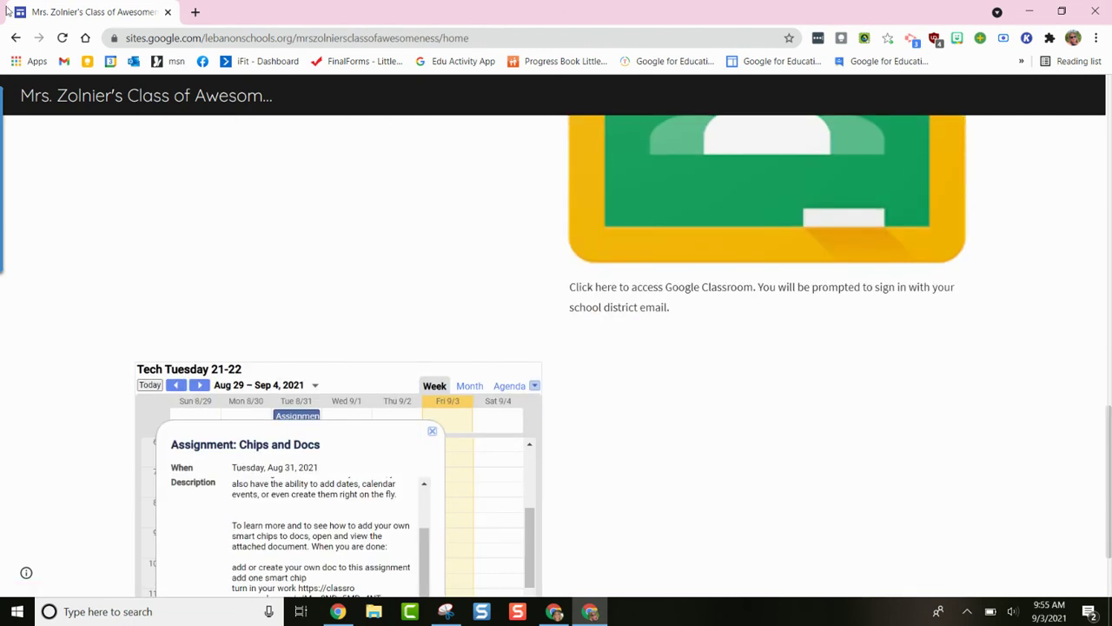
left_click(61, 37)
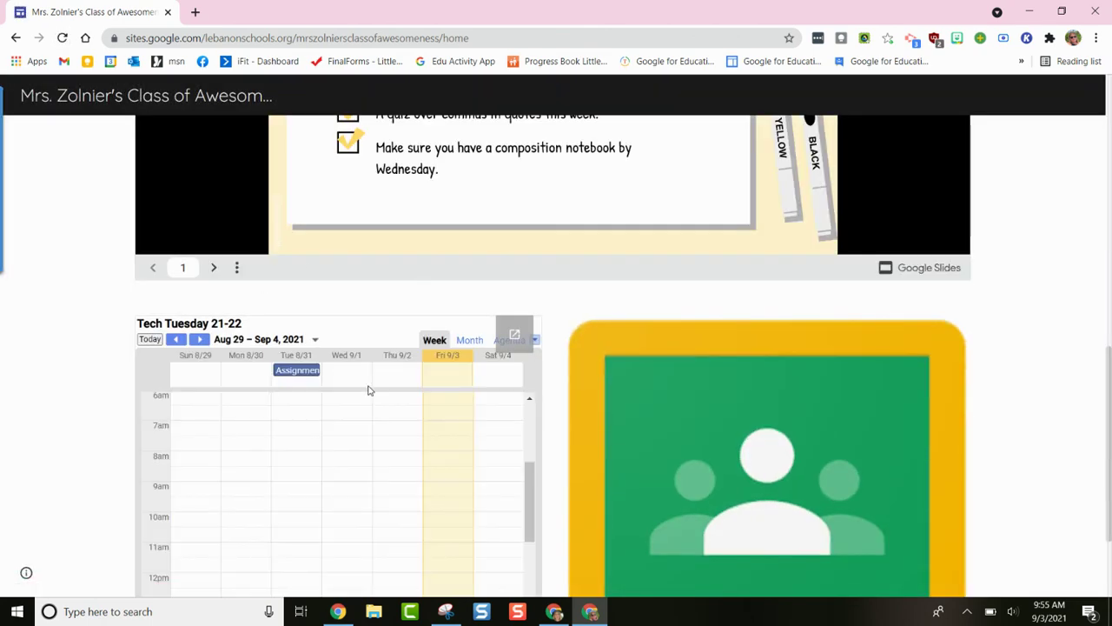
left_click(553, 611)
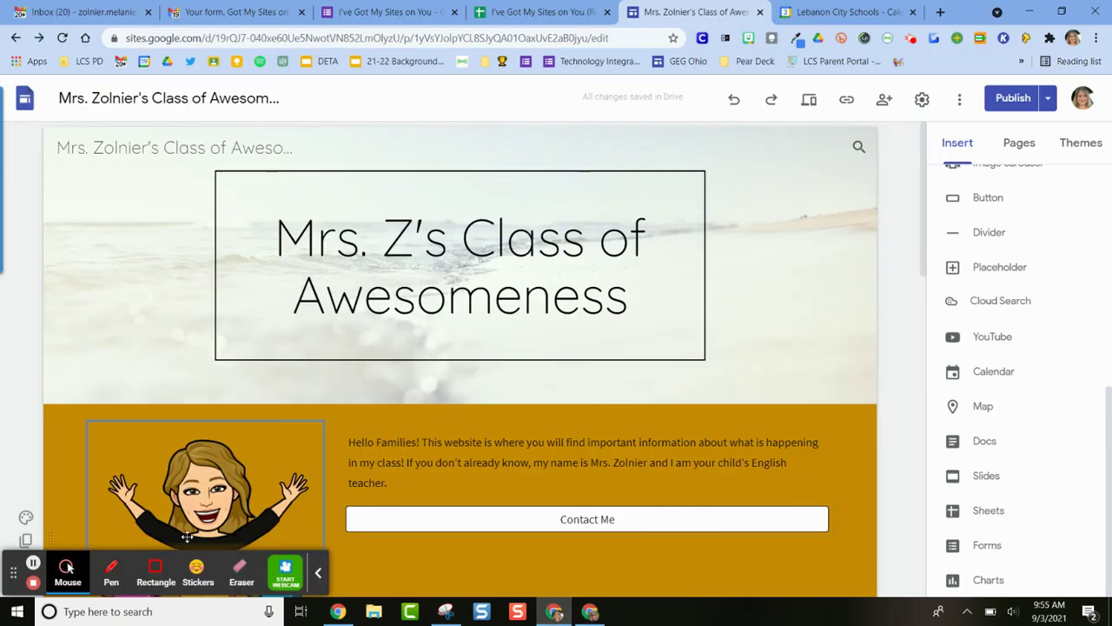